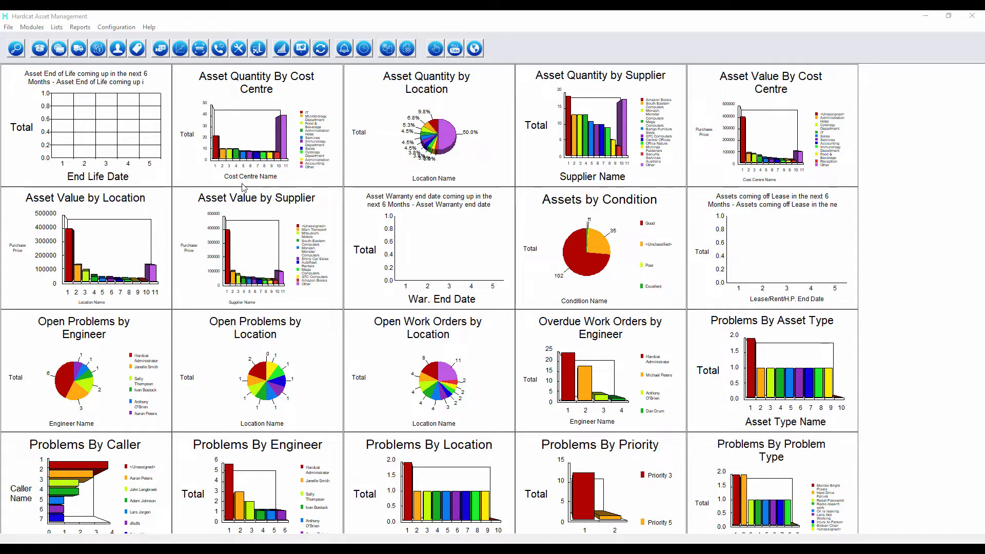
Step: Open the Search Assets window from the Assets toolbar button, listing 139 asset records
click(56, 27)
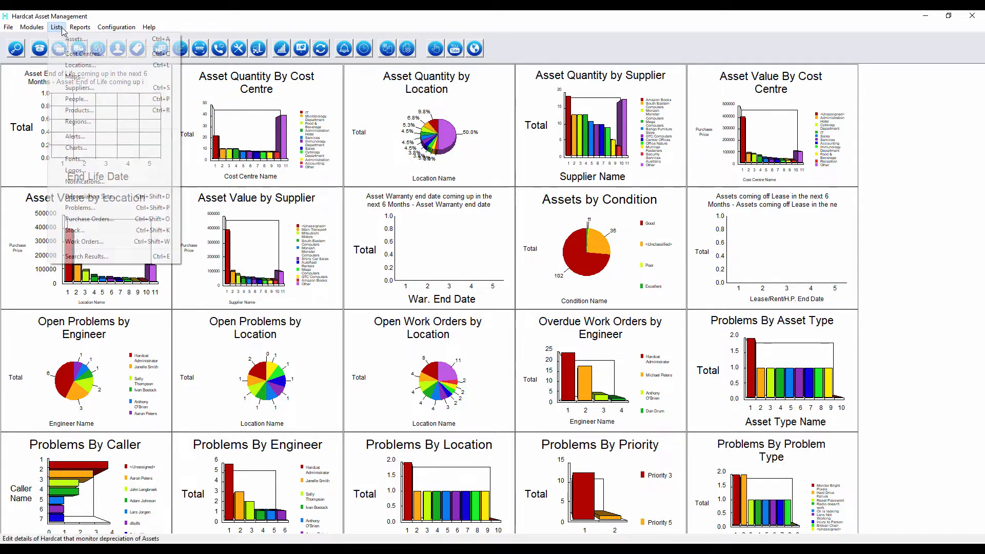
click(33, 59)
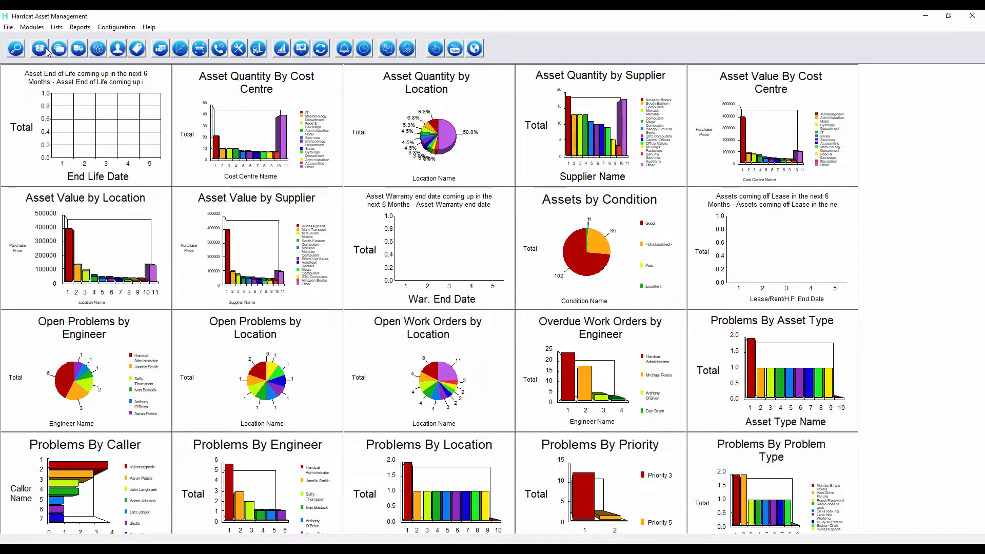
click(43, 51)
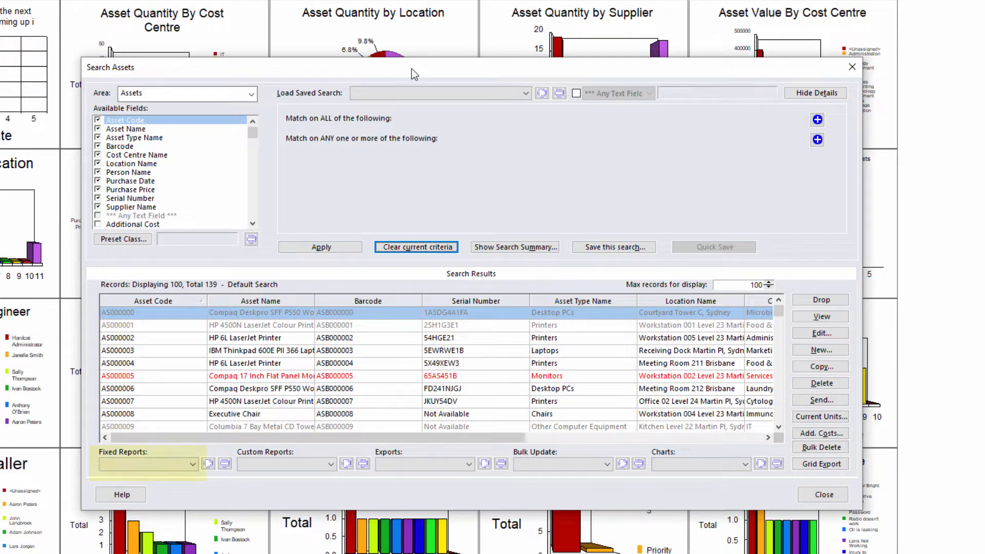
click(192, 464)
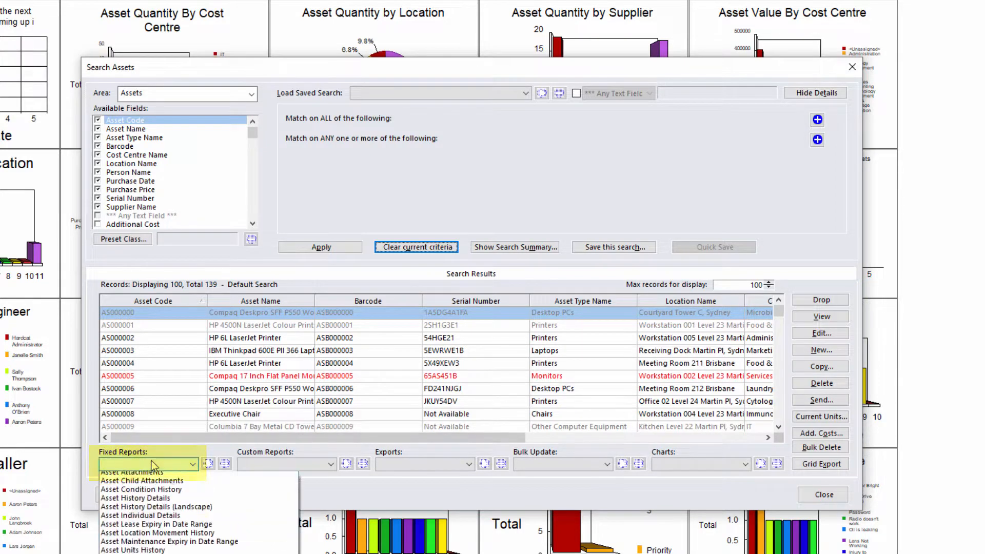
click(195, 464)
click(283, 467)
click(296, 468)
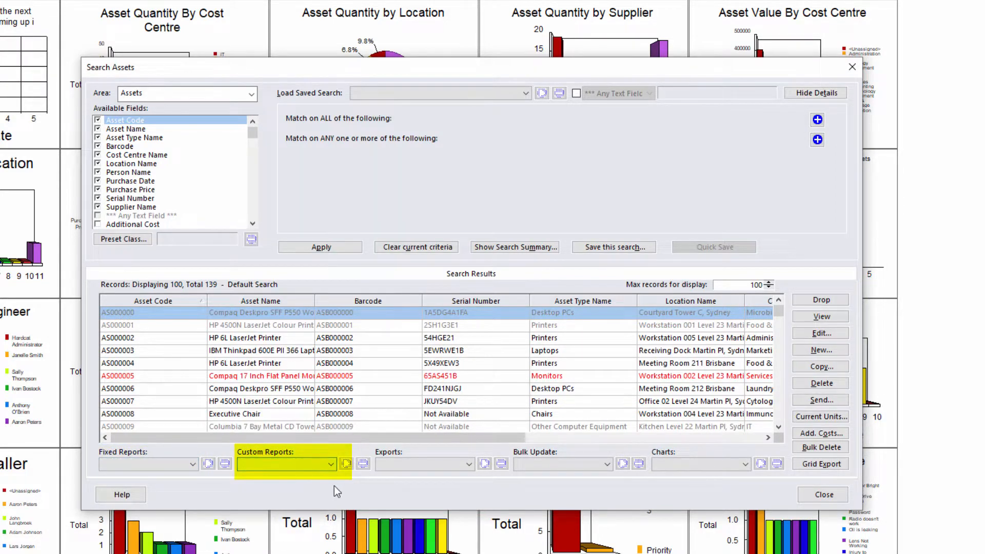
click(468, 465)
click(469, 465)
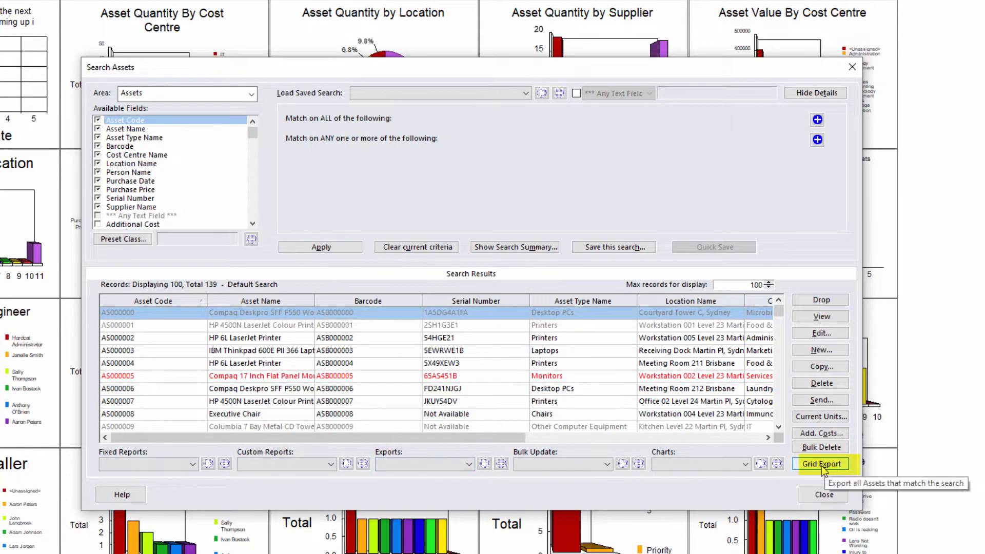
click(558, 463)
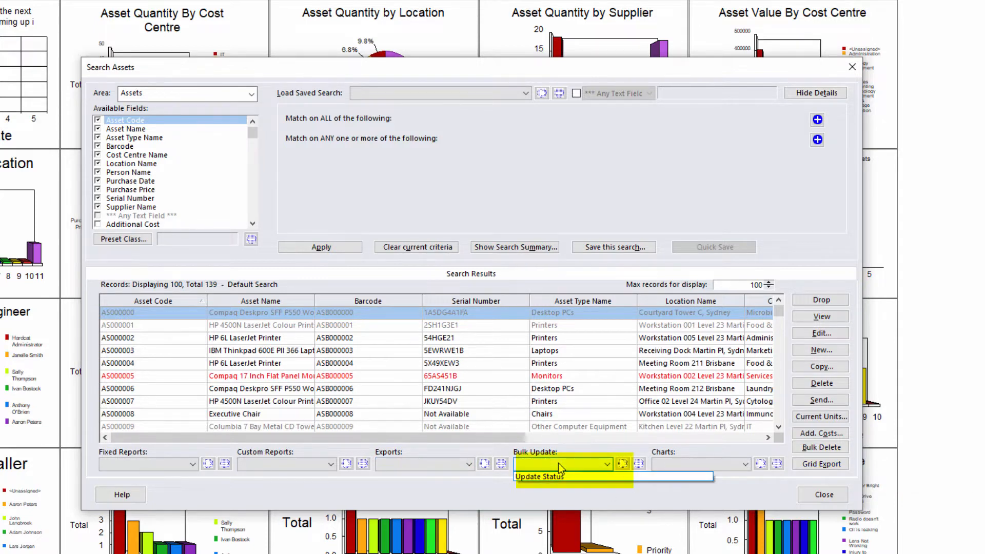
click(559, 464)
click(716, 464)
click(716, 466)
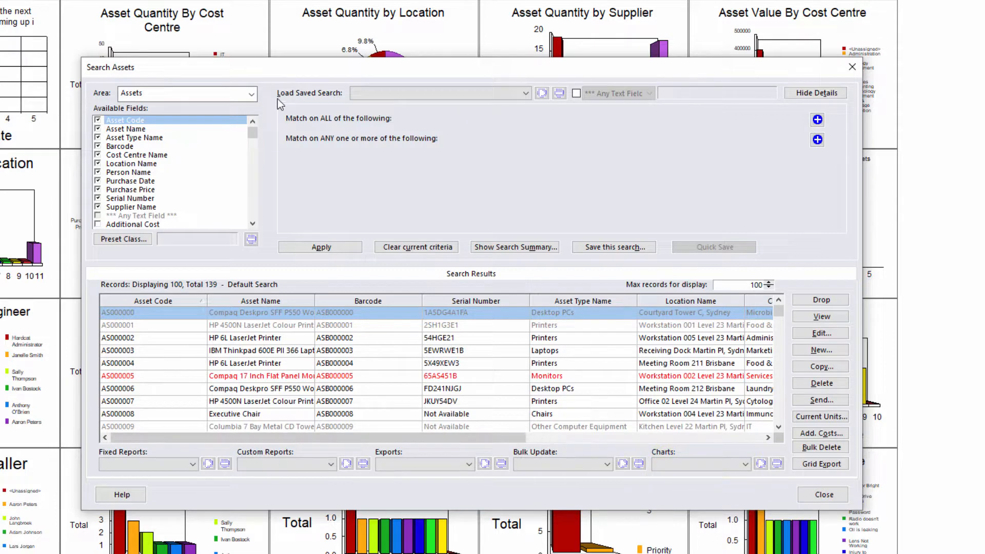
Step: Keep the Assets area and no saved search, then toggle Any Text Field so results reload as All Data
click(252, 96)
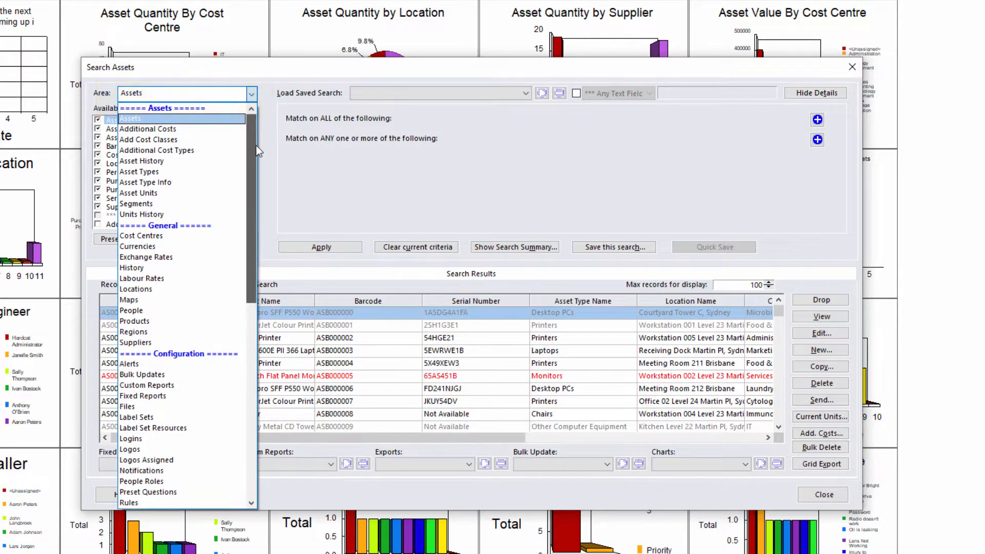
mouse_move(252, 147)
mouse_down()
mouse_move(250, 343)
mouse_move(248, 158)
mouse_up()
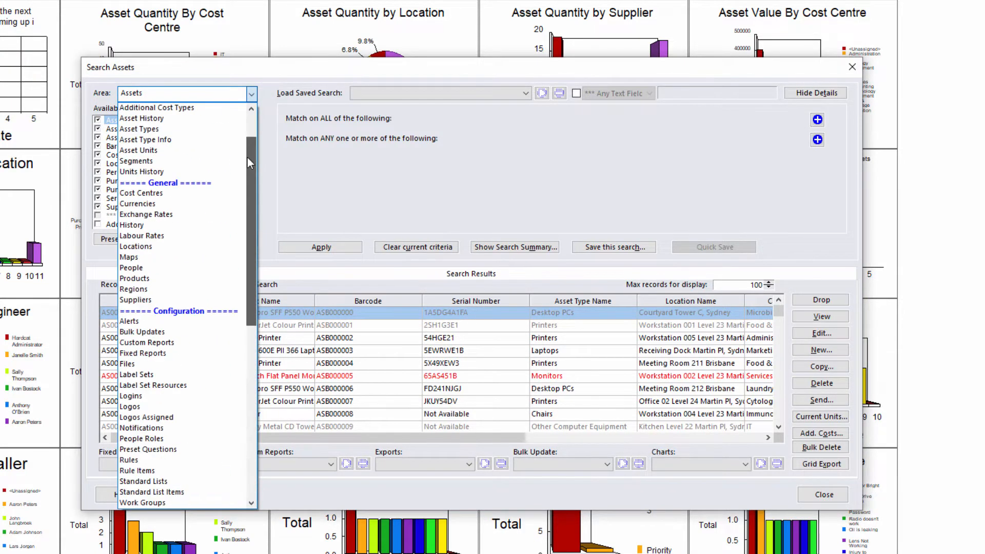
click(276, 177)
click(460, 96)
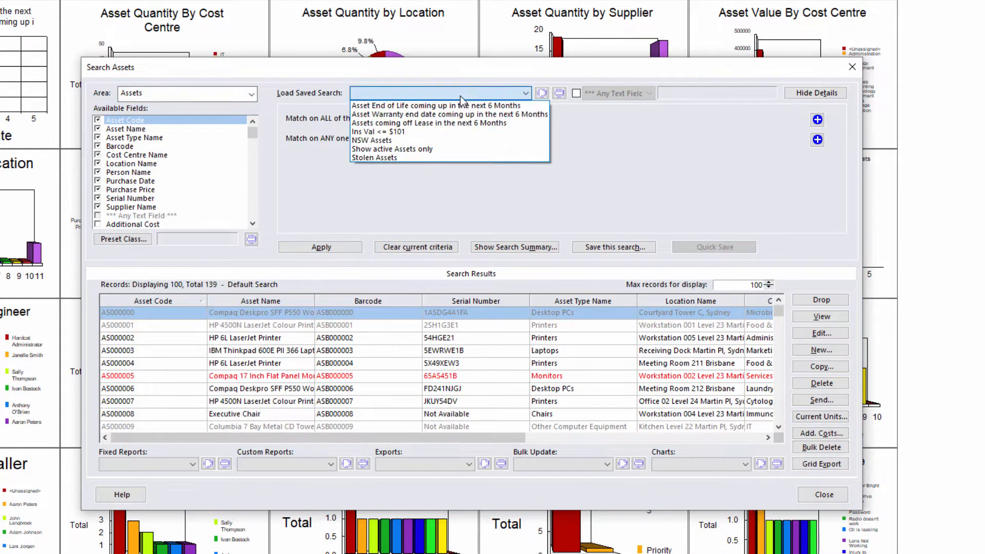
click(447, 70)
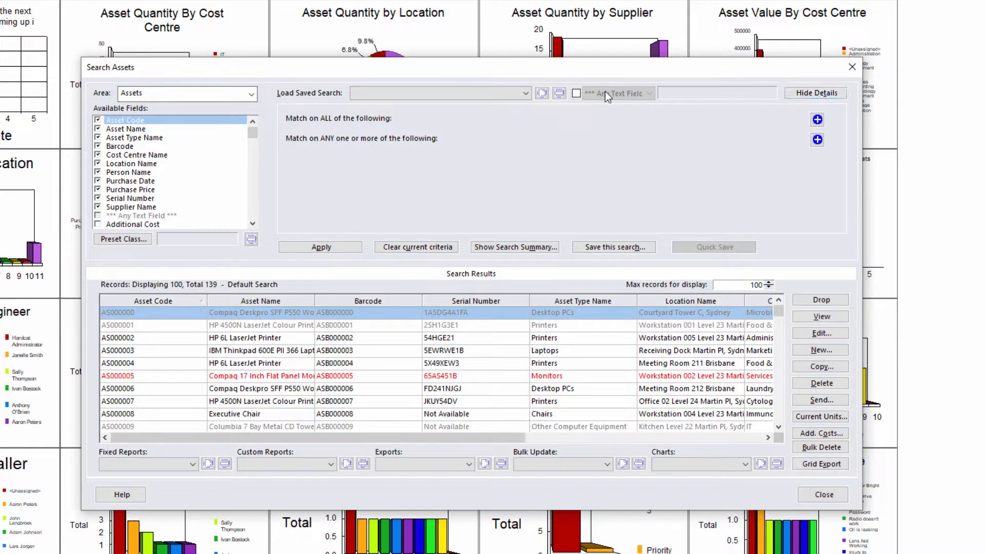
click(576, 94)
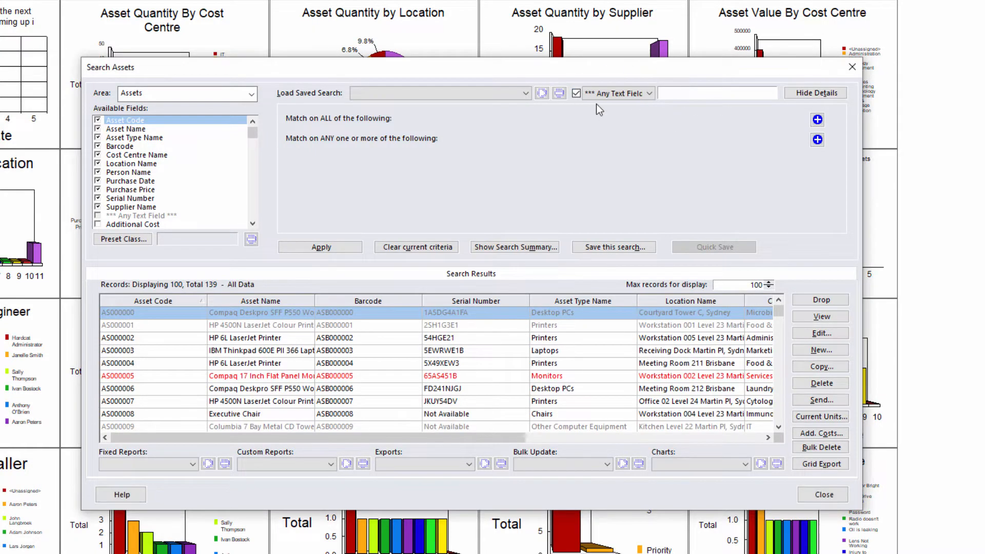
click(576, 93)
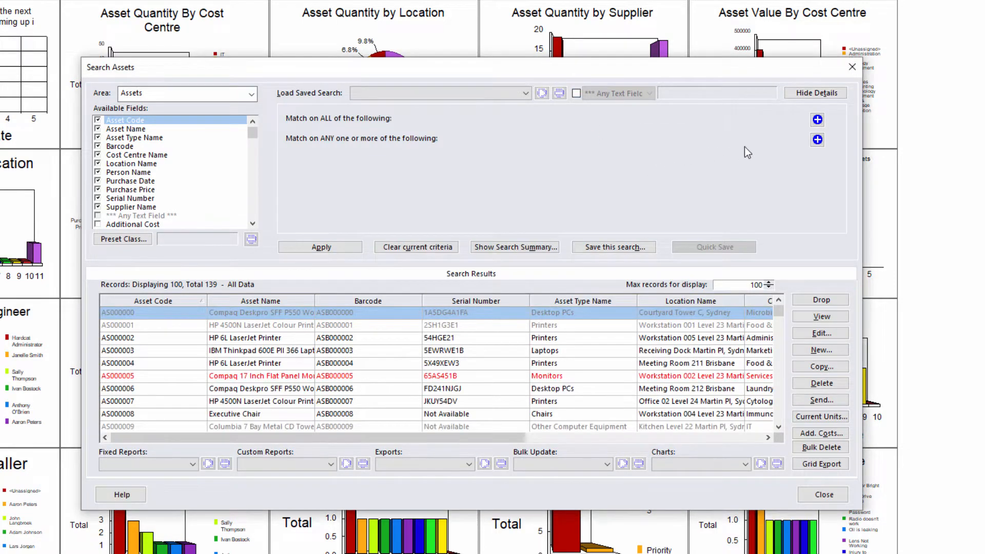
click(818, 121)
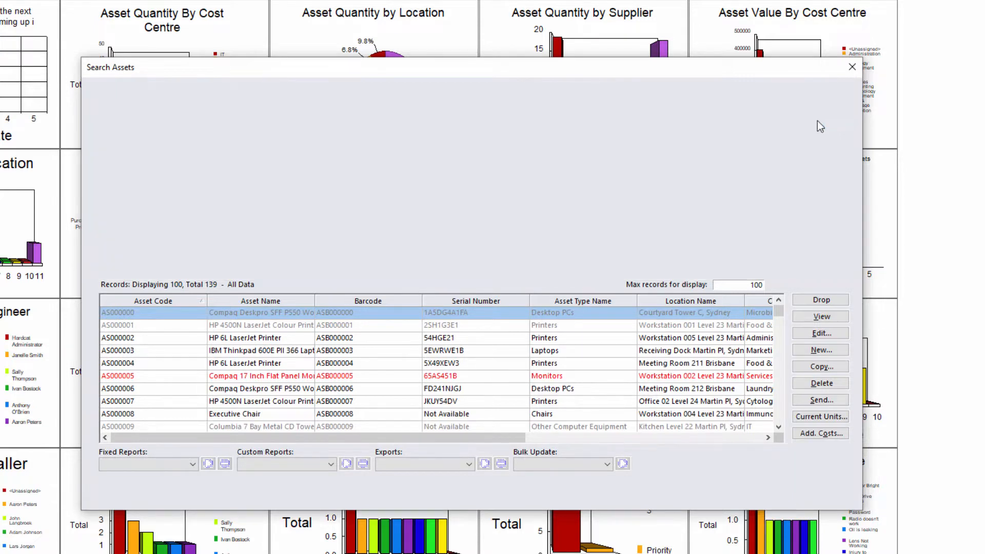
click(807, 140)
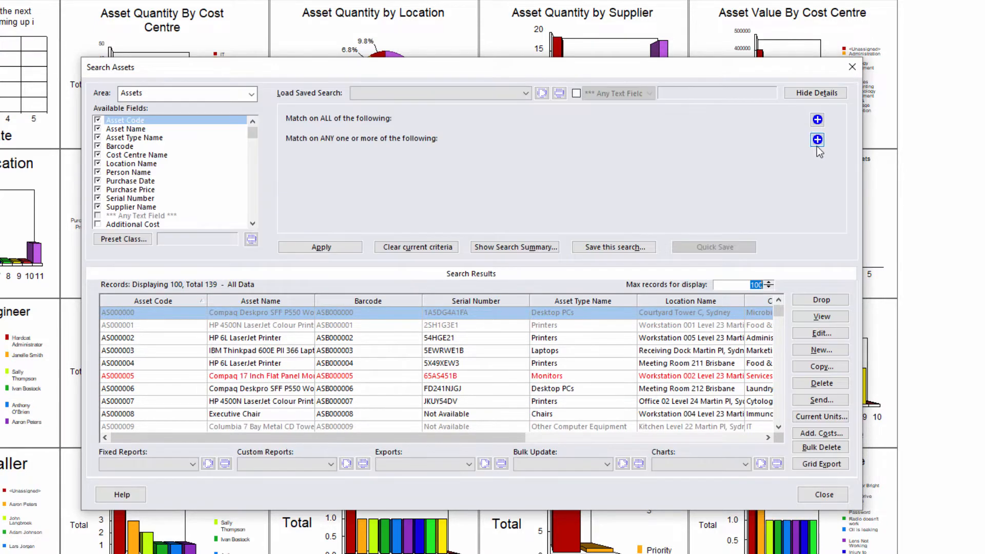
click(818, 121)
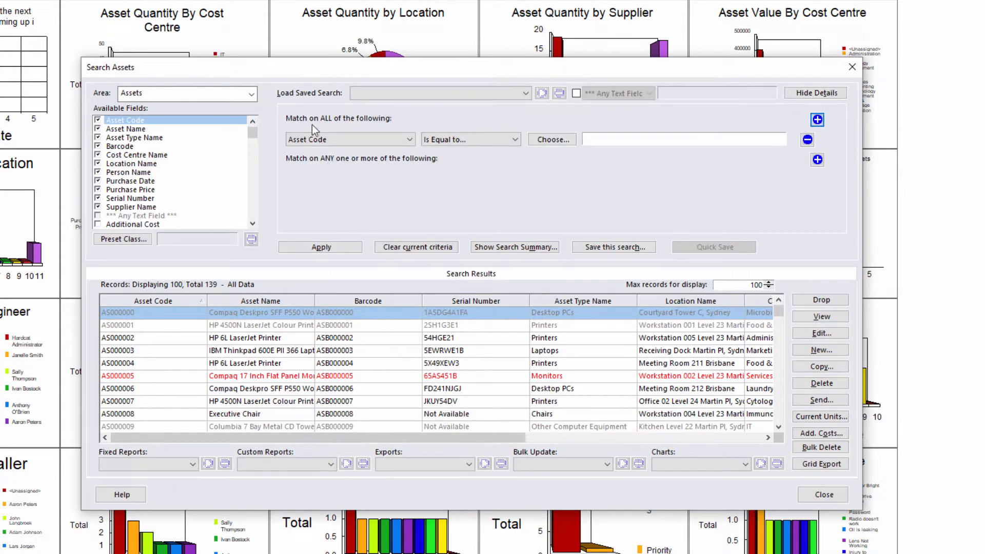
click(808, 140)
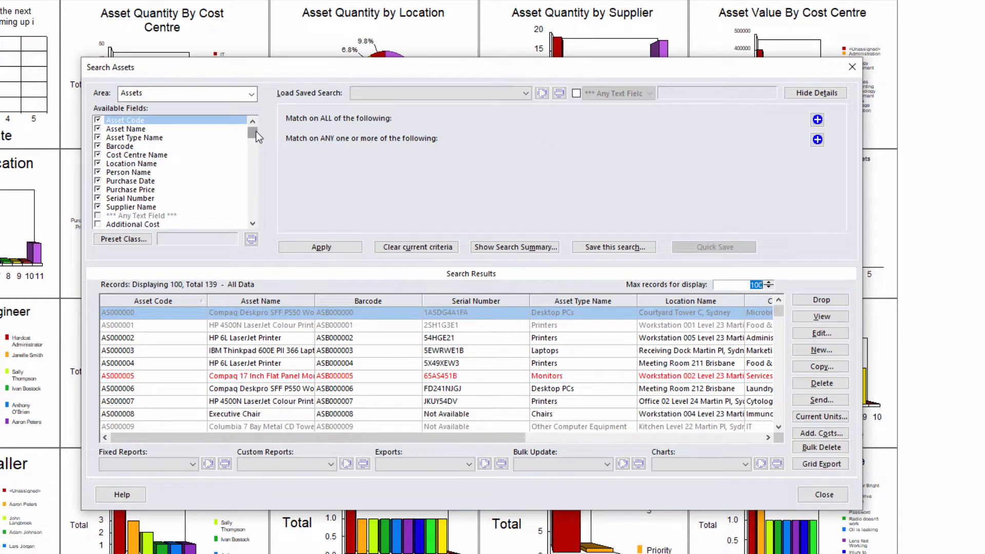
Step: Scroll the Available Fields list and tick Cost Centre Folder Name
mouse_move(257, 134)
mouse_down()
mouse_move(256, 213)
mouse_move(255, 129)
mouse_up()
drag(315, 439, 606, 446)
drag(667, 442, 303, 440)
drag(254, 135, 254, 145)
click(98, 189)
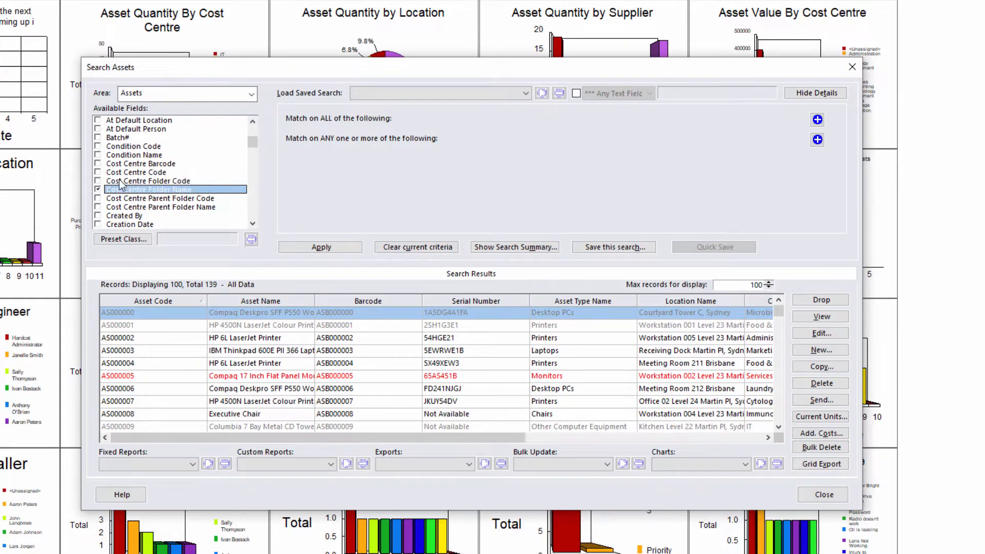
Step: Apply the search and rearrange columns, moving Supplier Name and Cost Centre Name leftward
click(315, 246)
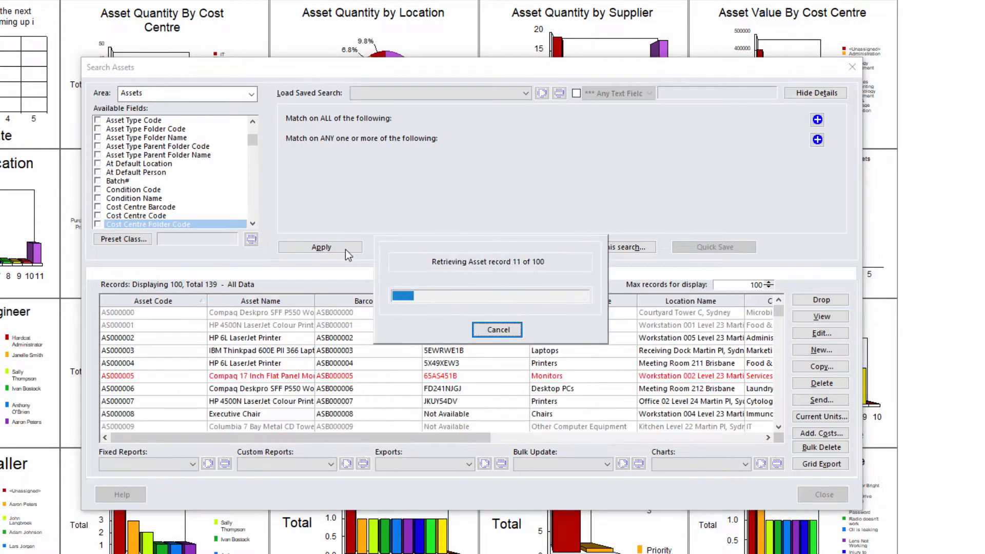
drag(434, 437, 703, 437)
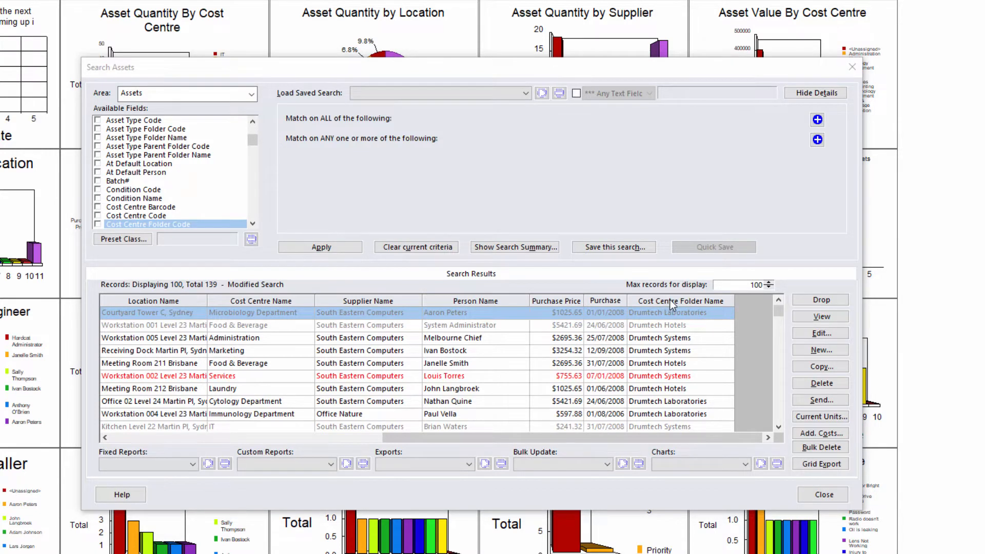
drag(673, 304, 281, 305)
drag(553, 306, 180, 305)
drag(584, 306, 259, 306)
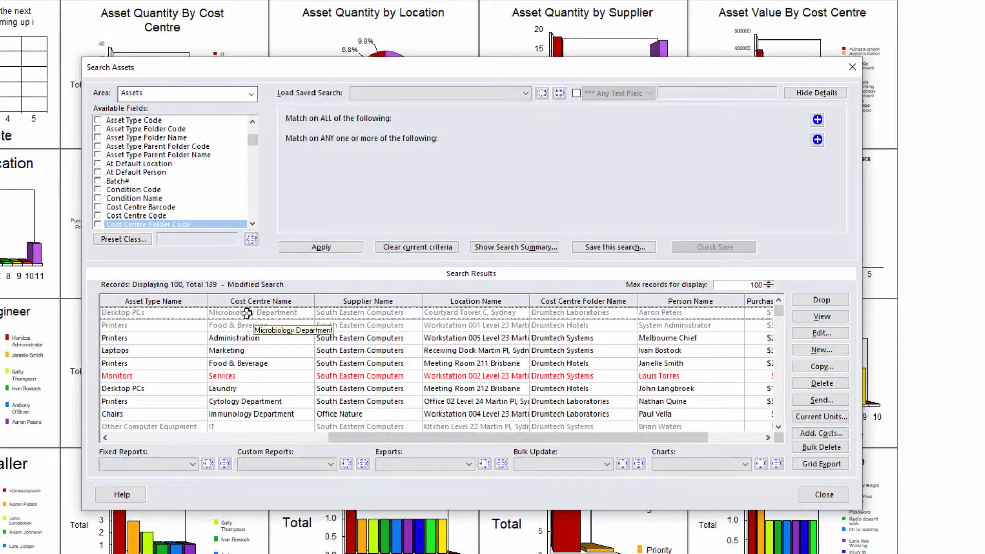
Step: Sort the results by Asset Type Name, Cost Centre Name and Supplier Name in both directions
click(188, 298)
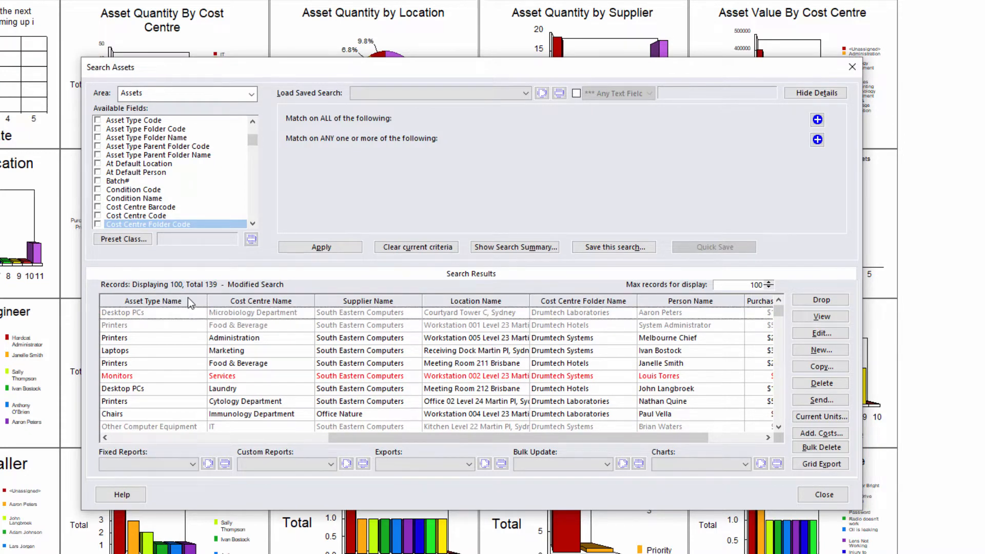
click(161, 303)
click(266, 303)
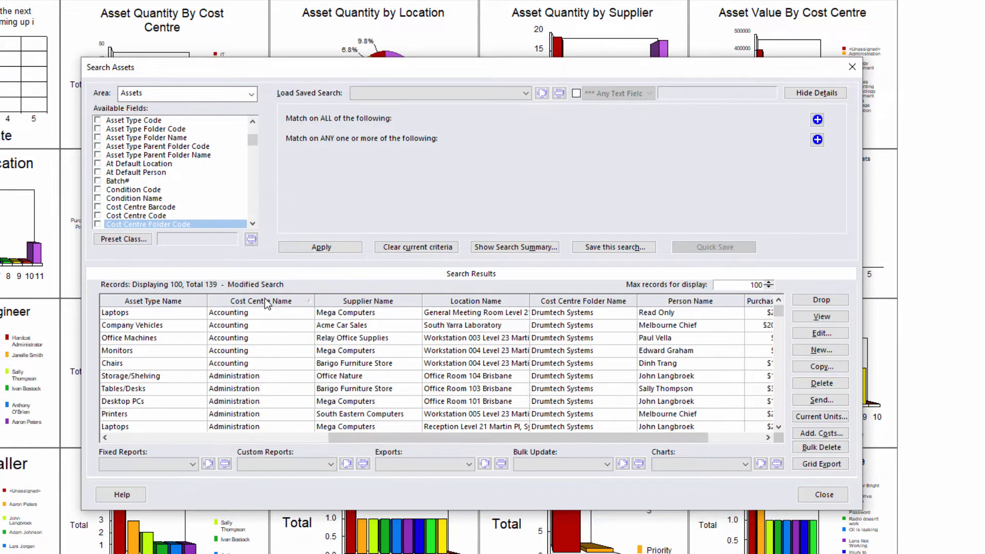
click(267, 303)
click(370, 303)
click(385, 304)
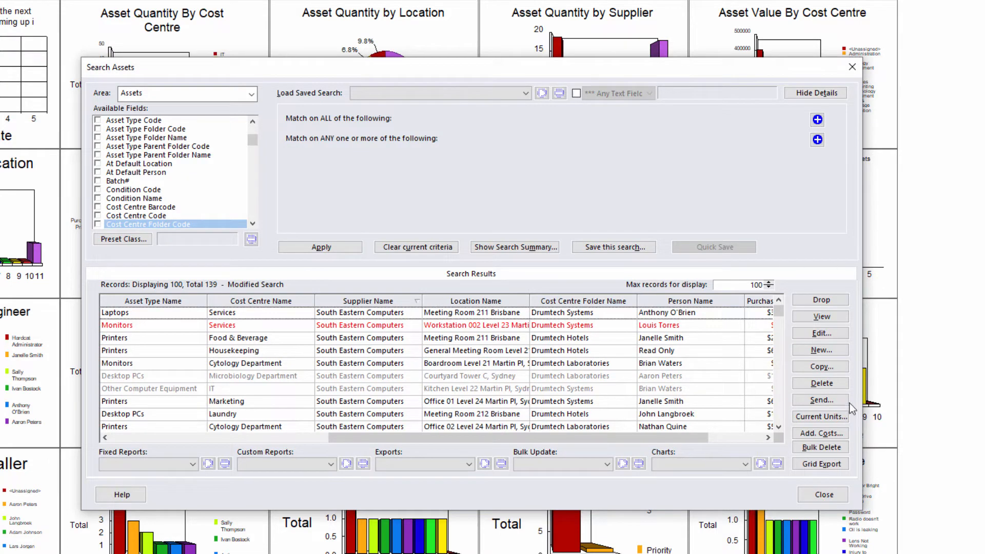
Step: Sort by Purchase Price and drop the cheapest Sales asset (AS000078), leaving 138 assets
click(752, 302)
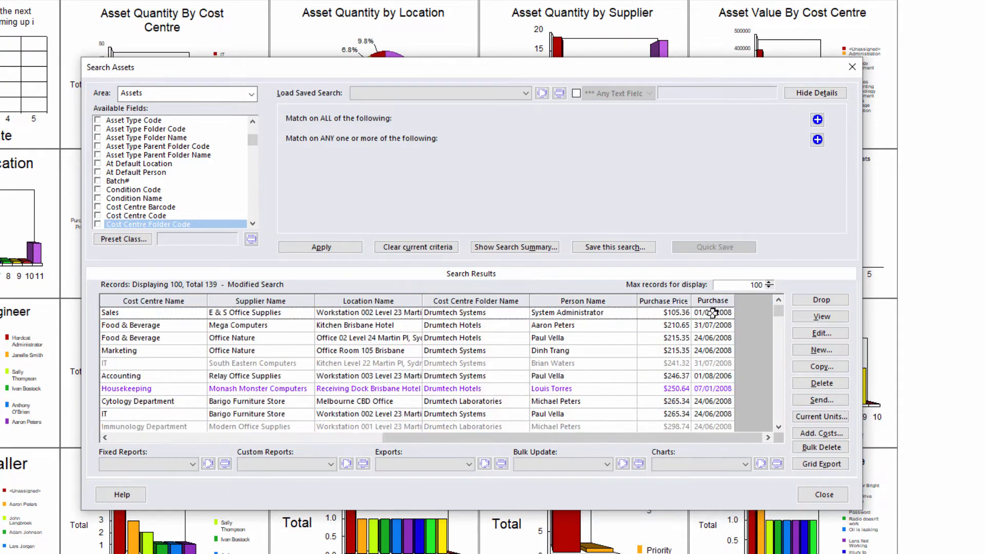
click(690, 313)
click(837, 302)
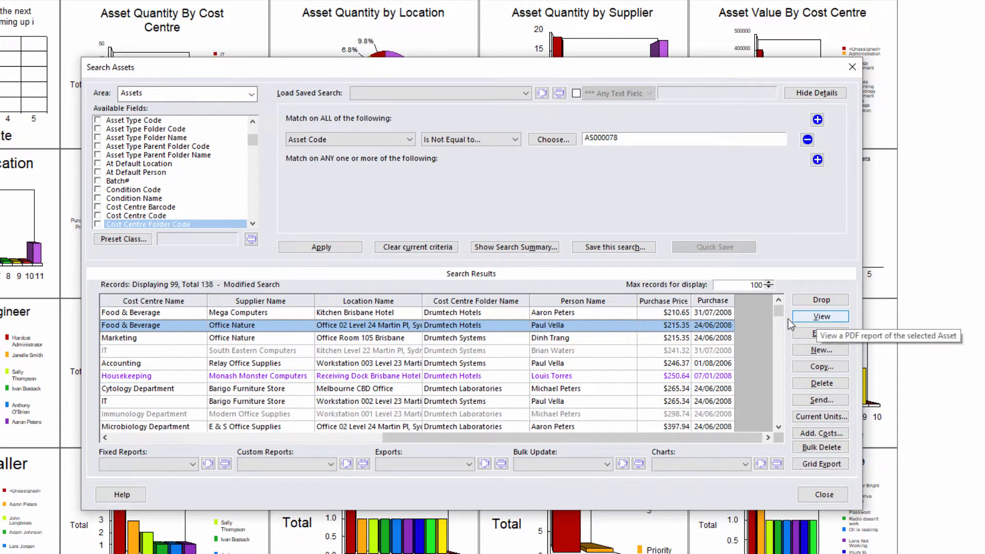
Step: Select the Marketing, IT and Accounting assets with Food & Beverage and view their Asset Individual Details PDFs
ctrl+click(568, 338)
ctrl+click(575, 350)
ctrl+click(577, 362)
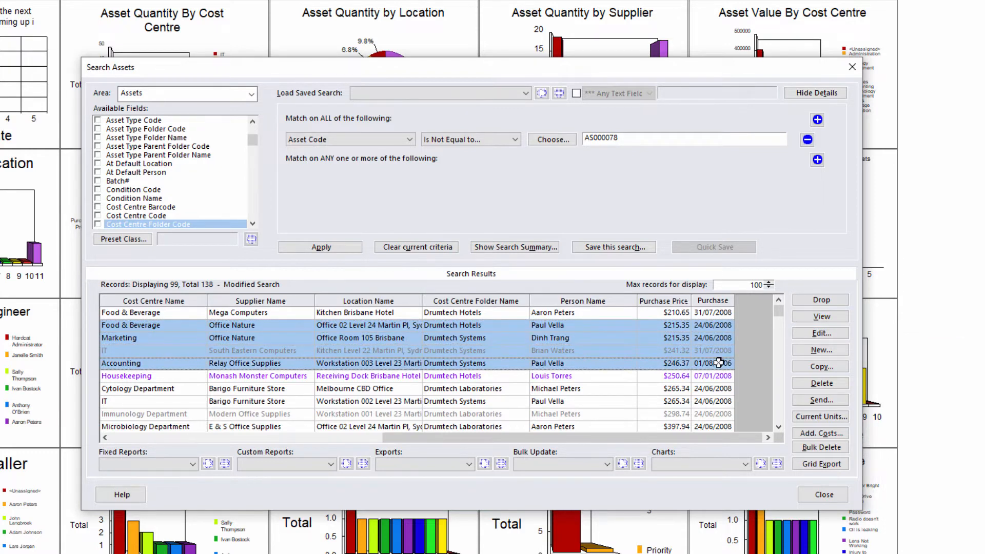
click(821, 317)
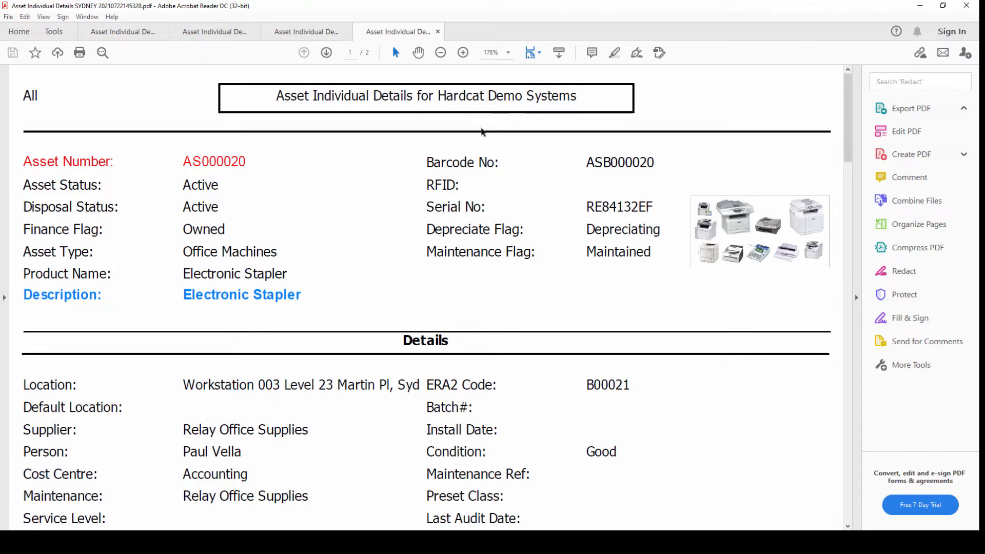
Step: Review the AS000009 and other asset report tabs in Acrobat, then return to Search Assets
click(301, 33)
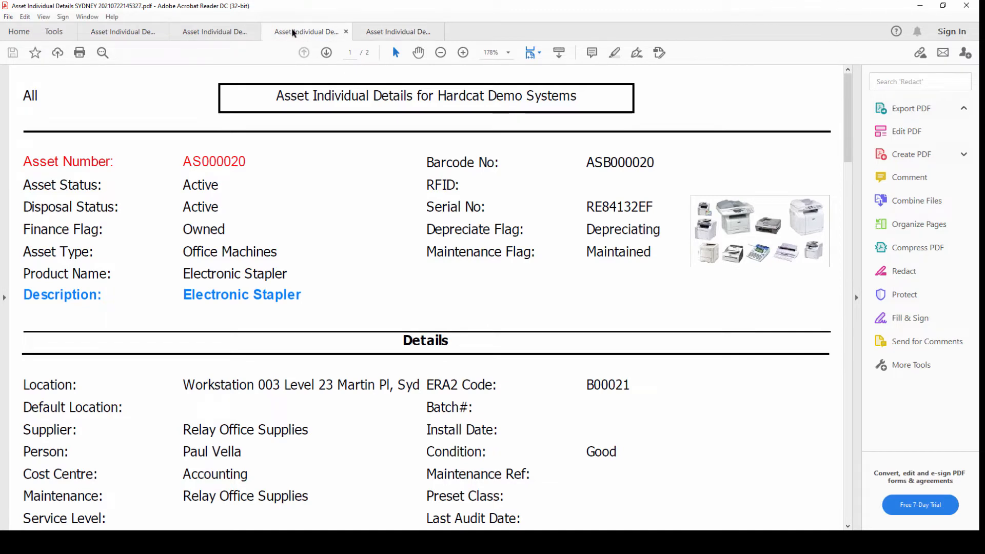
click(214, 34)
click(124, 36)
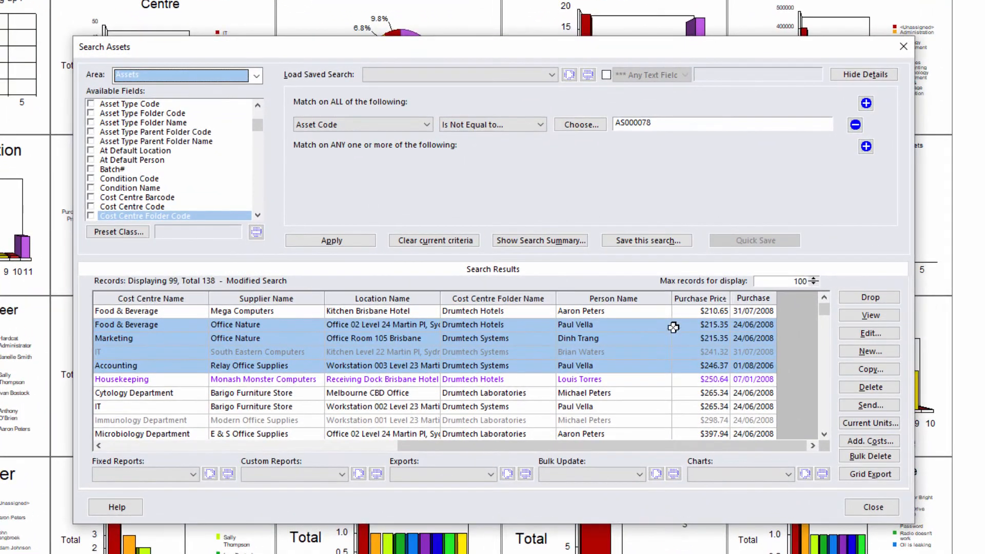
click(673, 327)
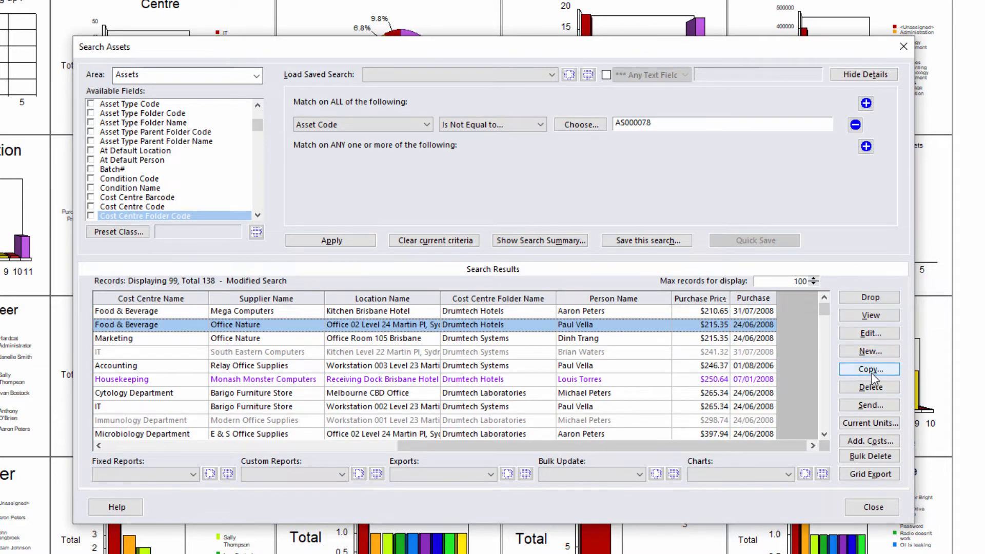
click(896, 406)
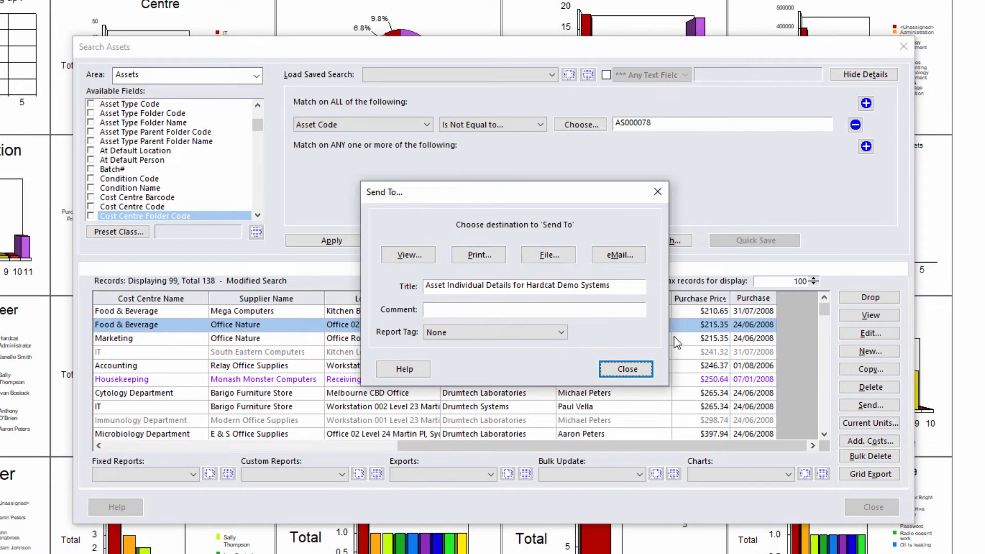
click(627, 369)
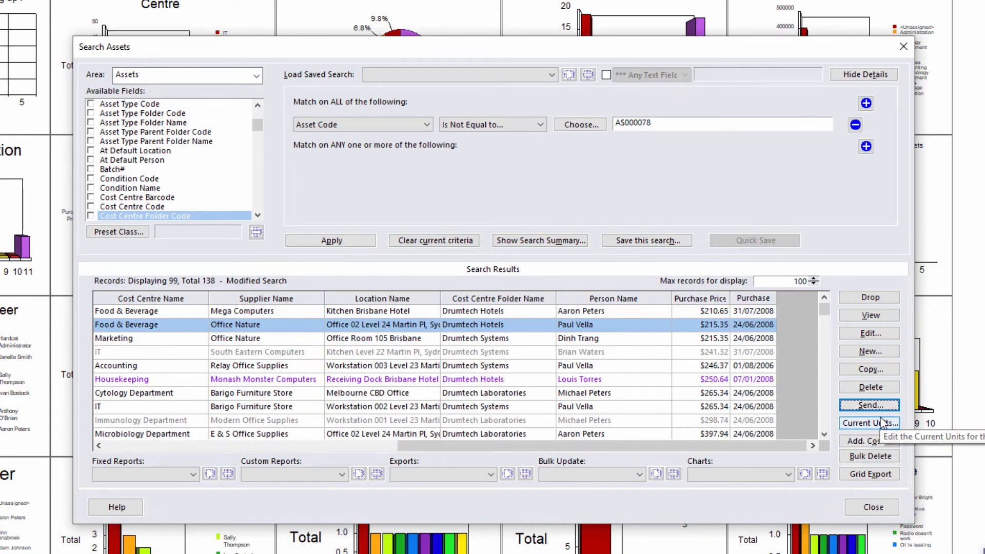
click(892, 443)
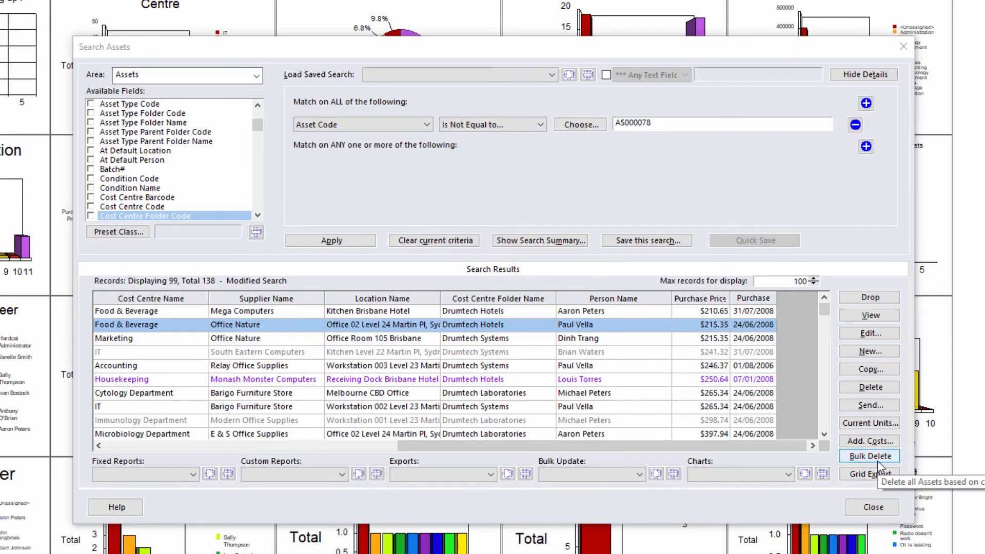
click(908, 456)
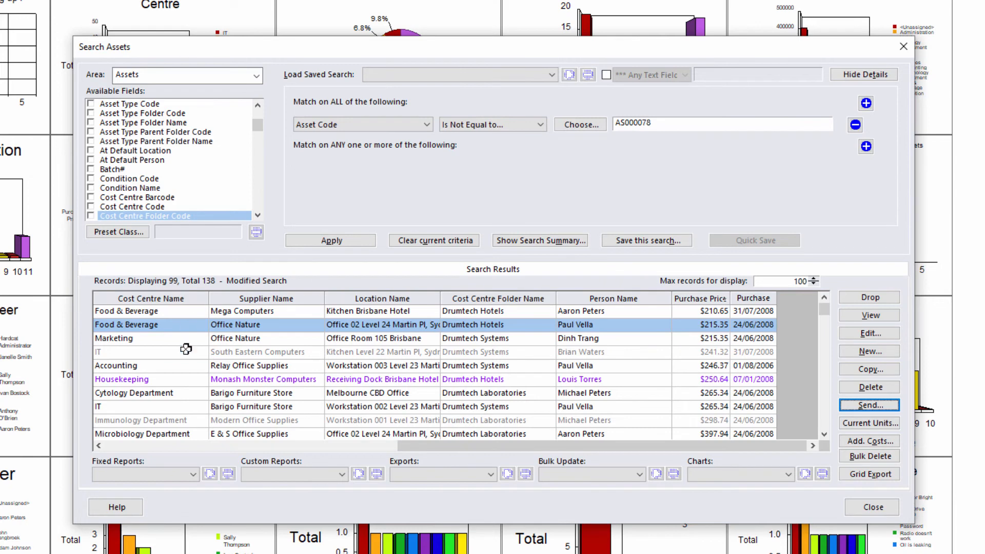
drag(747, 445, 455, 446)
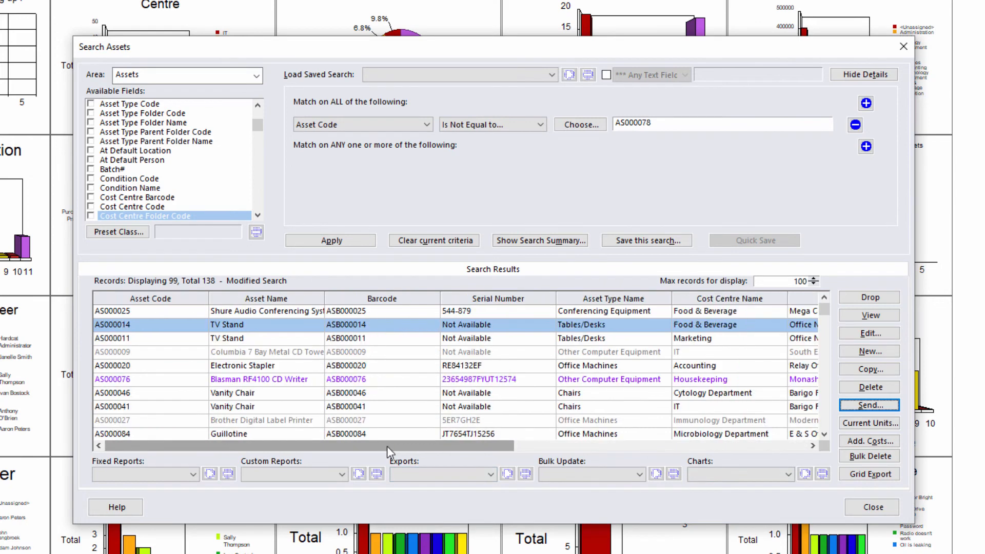